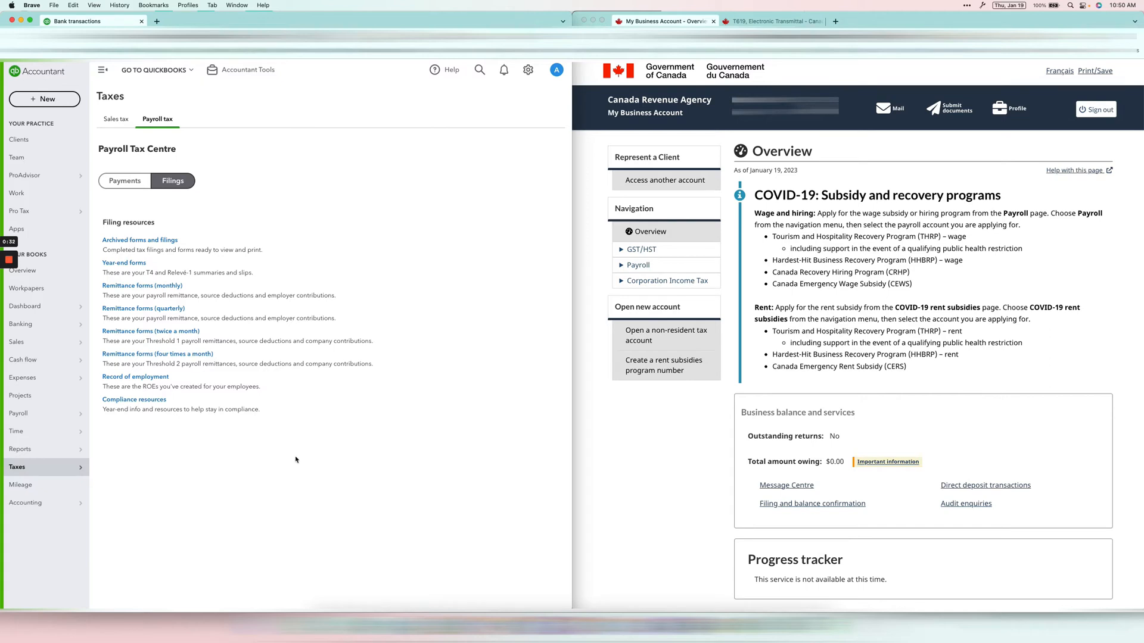
- Open the year-end forms in QuickBooks, and check the 2022 amount paid in the CRA payroll account balance
left_click(126, 263)
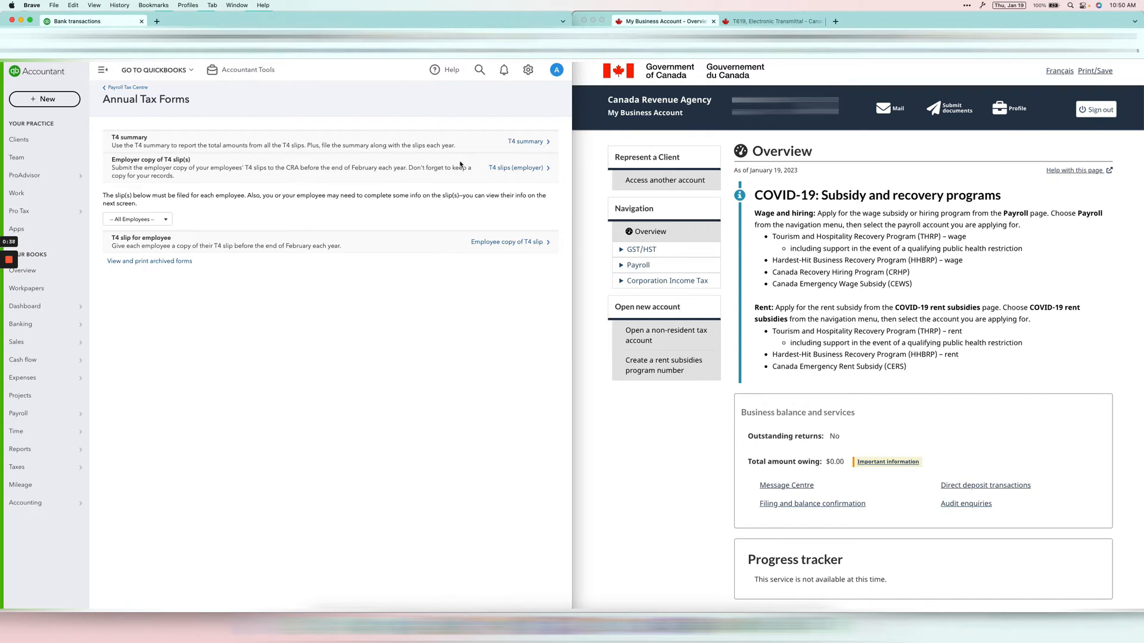
left_click(861, 262)
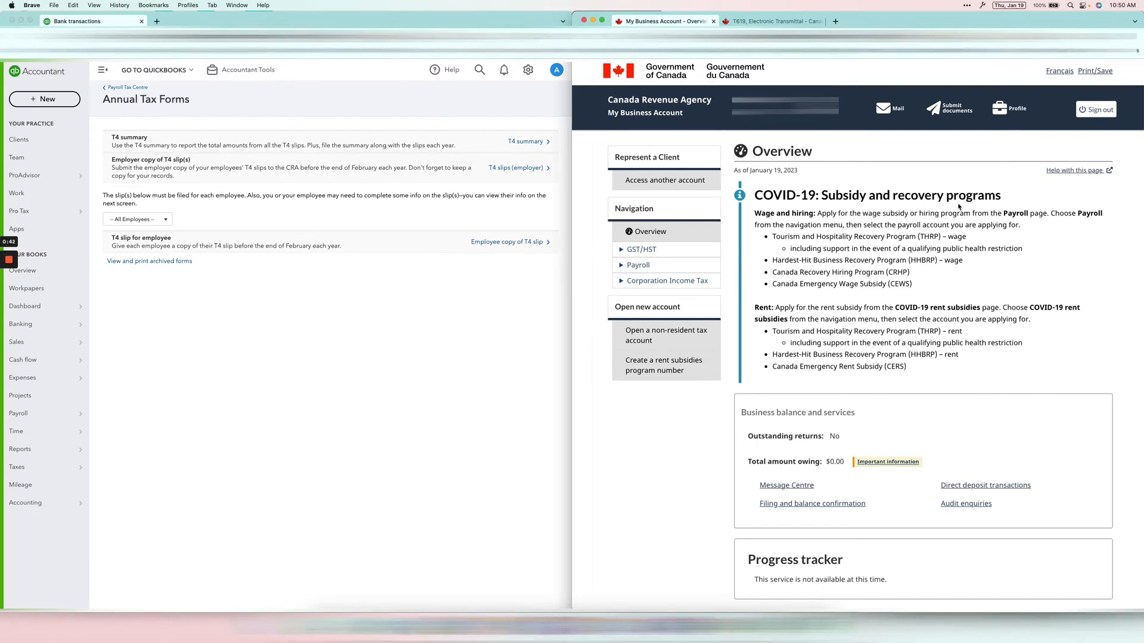
left_click(638, 265)
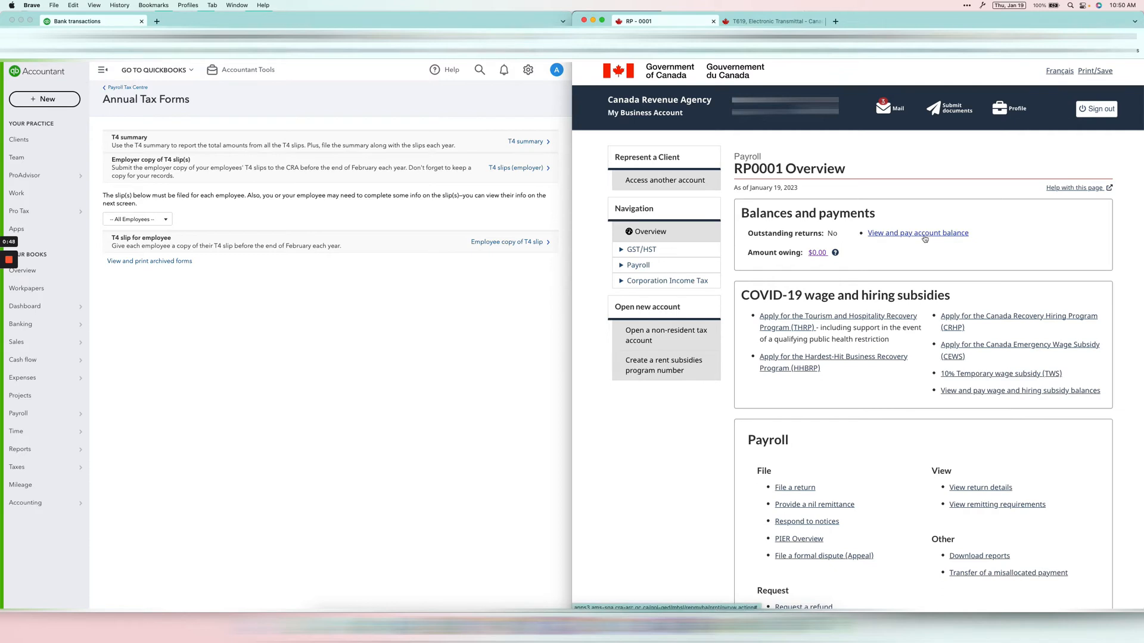
left_click(924, 237)
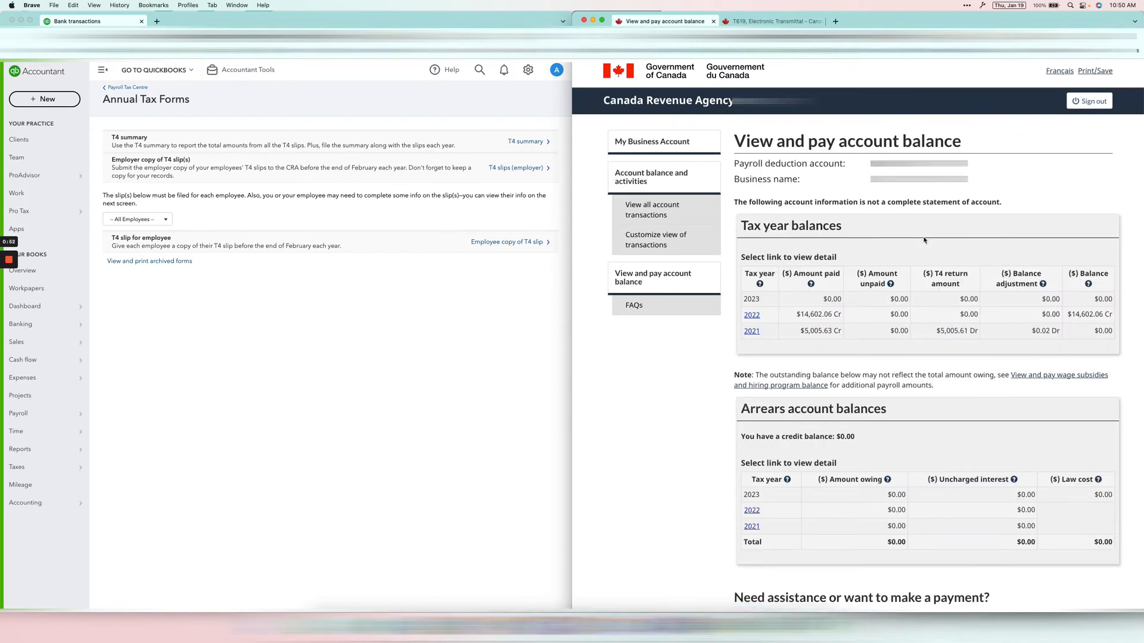
double_click(813, 313)
left_click(828, 314)
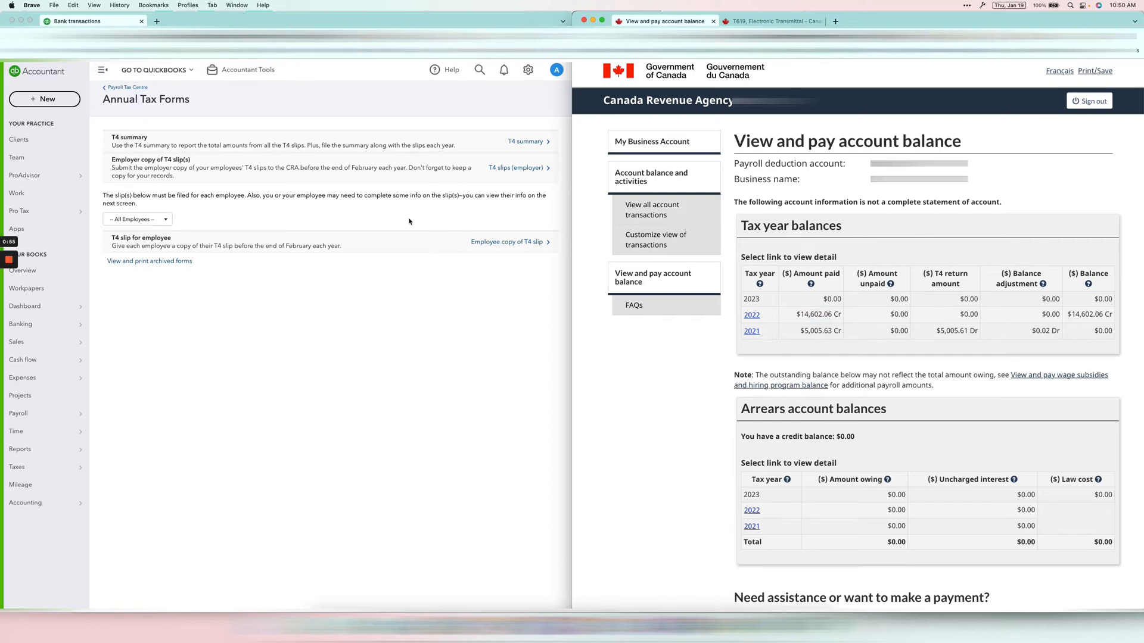
- View the T4 summary for tax period 2022 in QuickBooks and check its remittances amount against the CRA balance
left_click(503, 390)
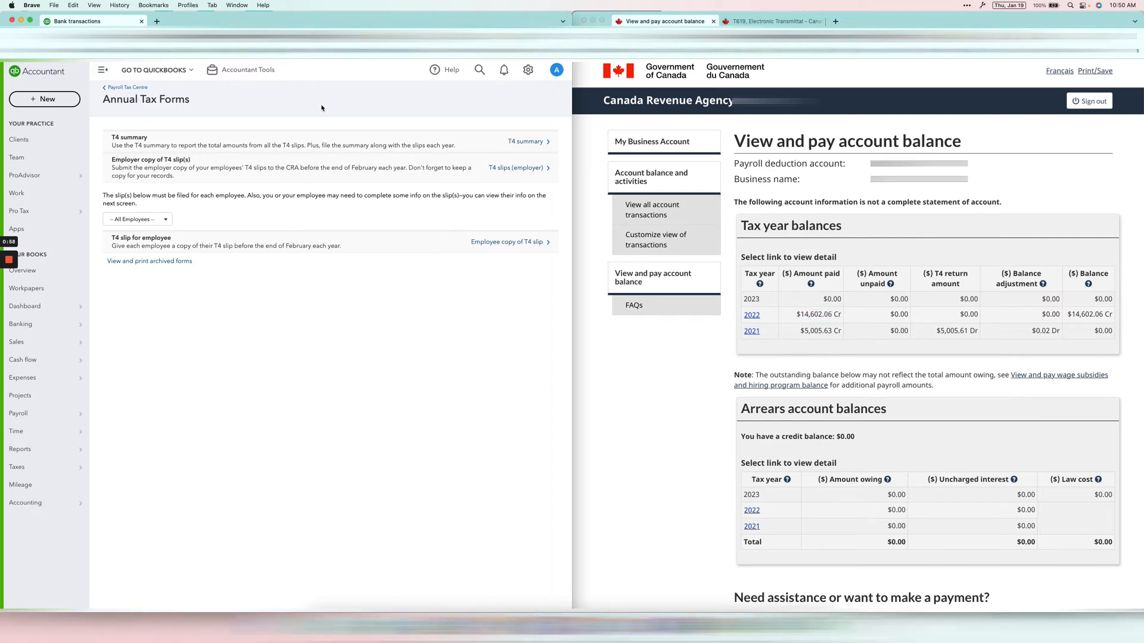
left_click(527, 142)
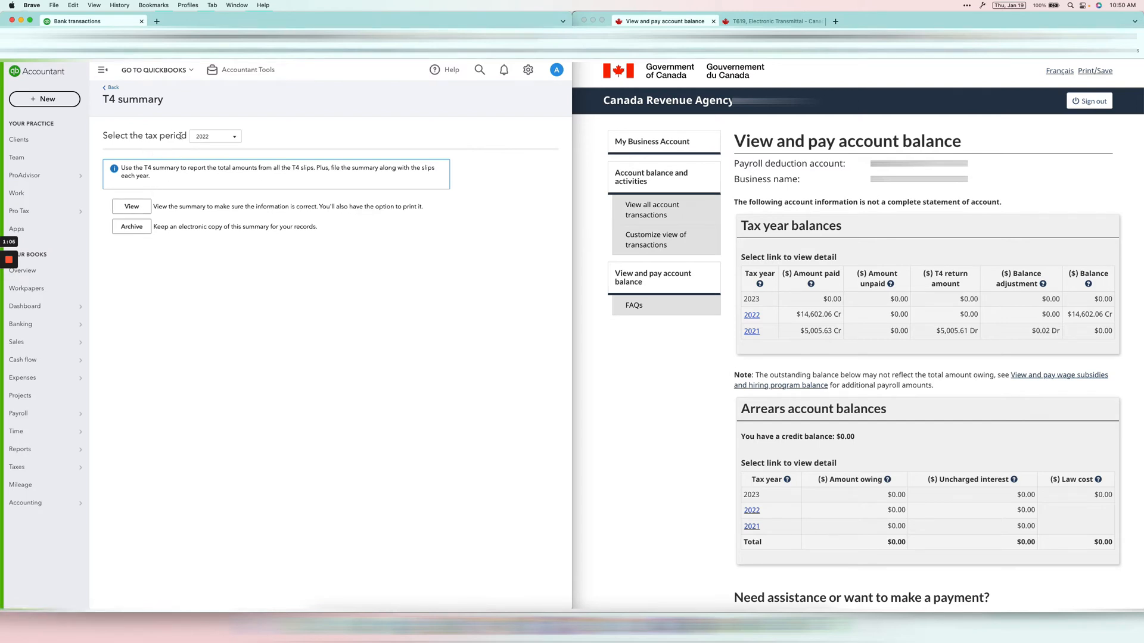
left_click(205, 138)
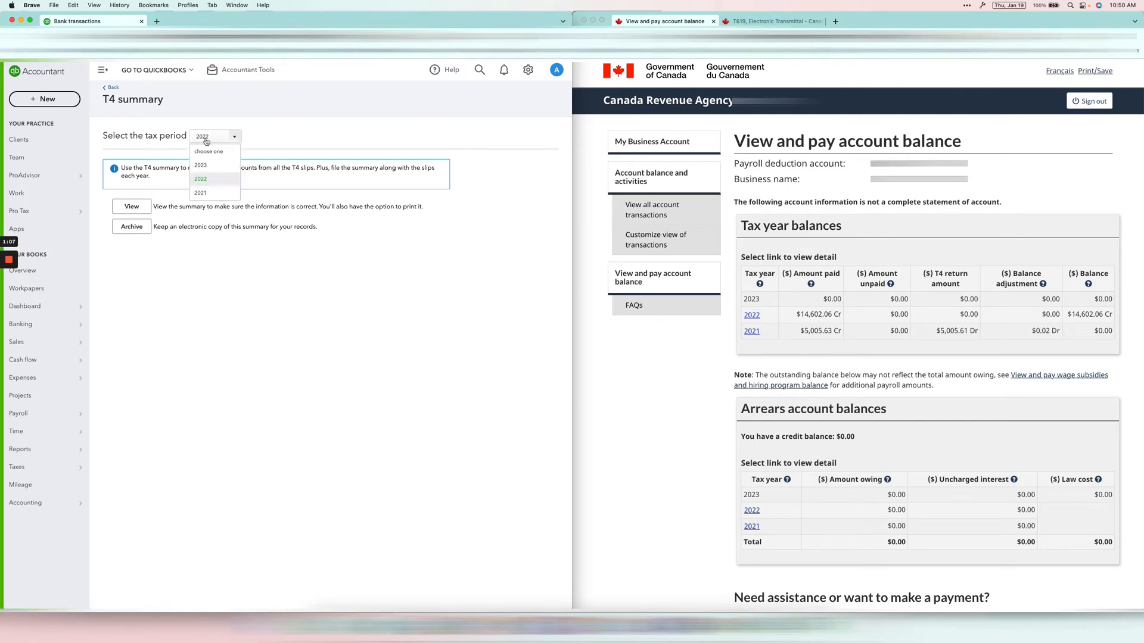
left_click(223, 180)
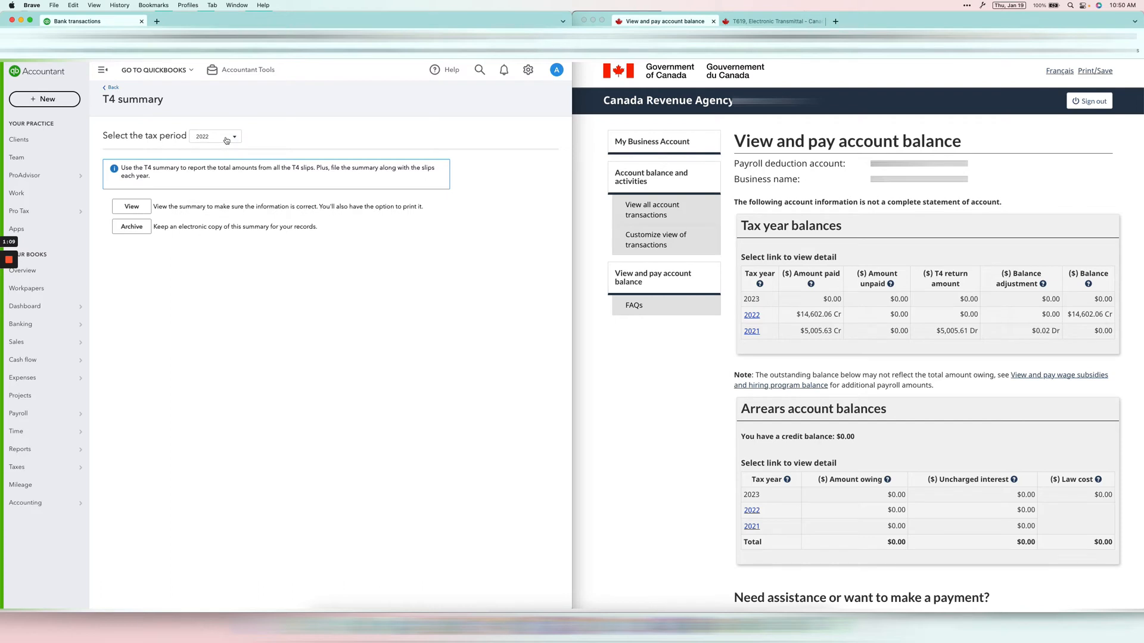
left_click(147, 208)
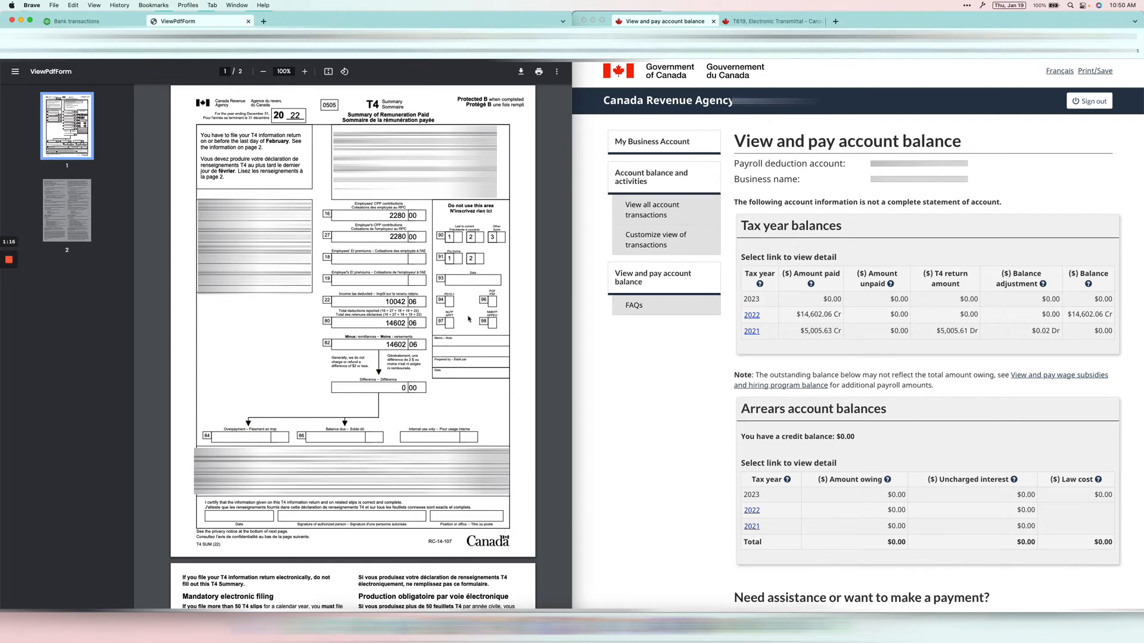
left_click_drag(384, 344, 418, 346)
left_click(418, 345)
- Go to the employer copy of T4 slips in the year-end forms and open its transmitter number setting
left_click(78, 22)
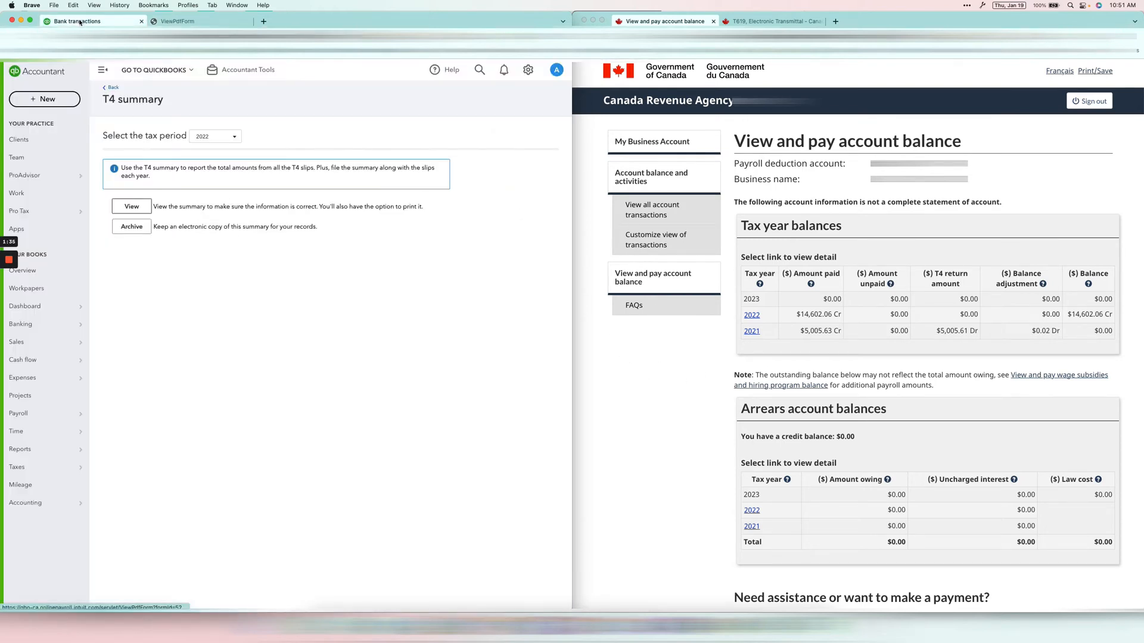
left_click(113, 87)
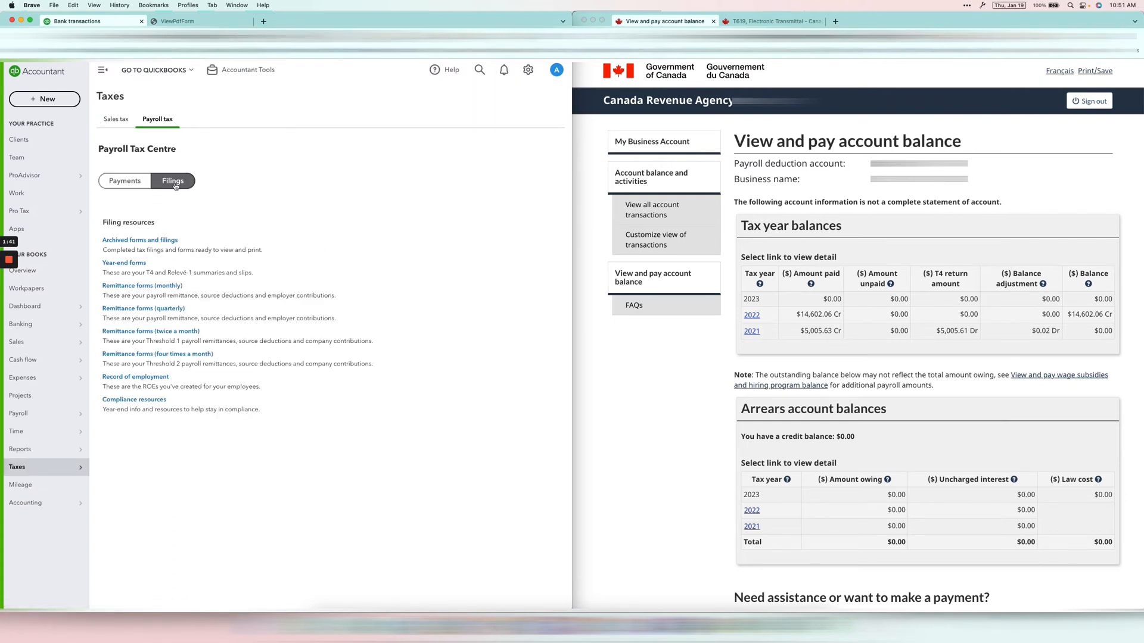
left_click(136, 264)
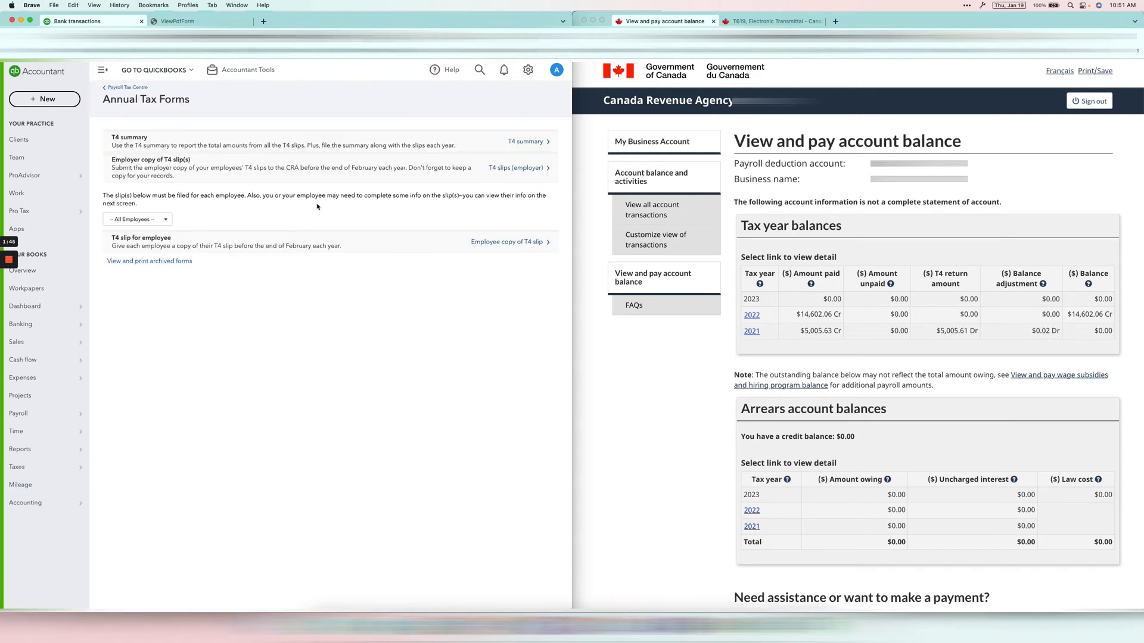
left_click(525, 169)
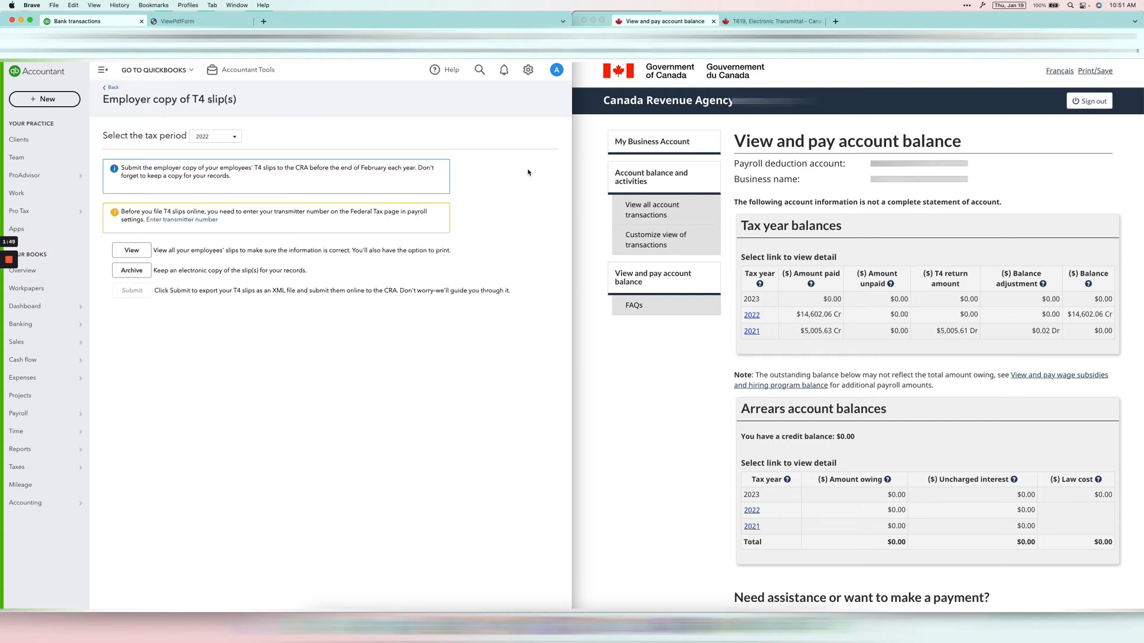
left_click(199, 221)
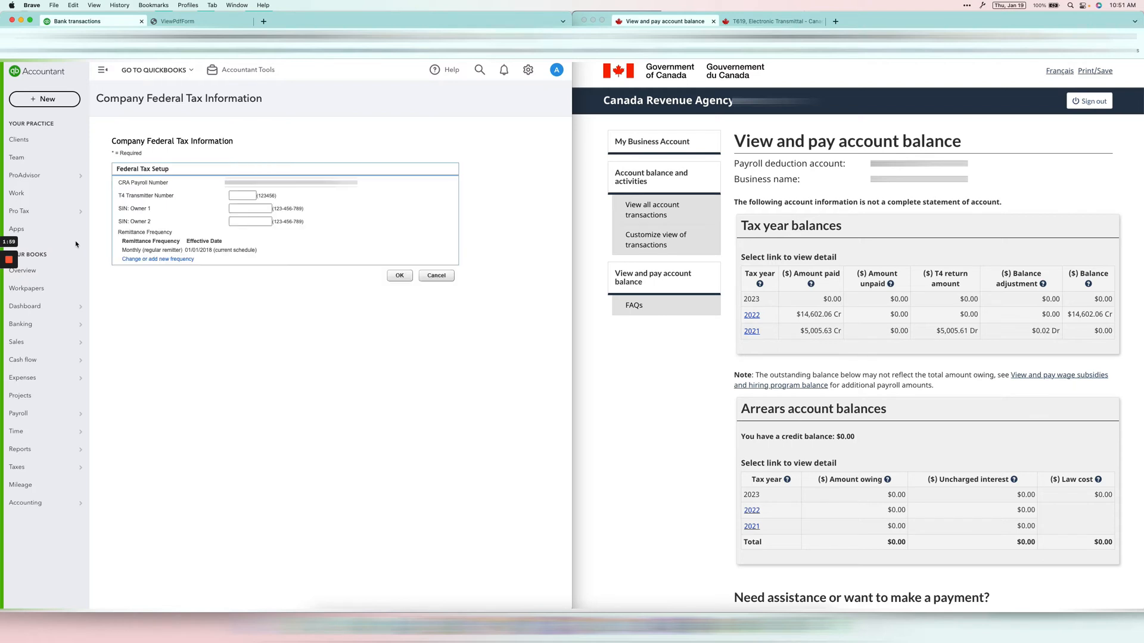
left_click(240, 197)
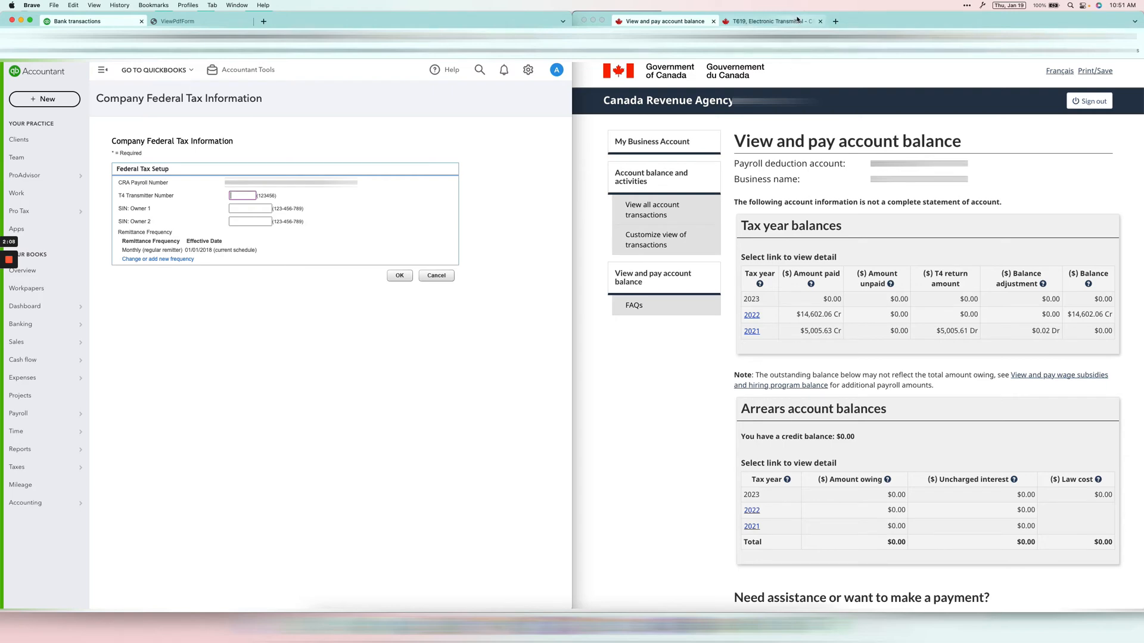
- Read the transmitter number requirements on the CRA's T619 Electronic Transmittal page, including the phone contact and example format
left_click(768, 21)
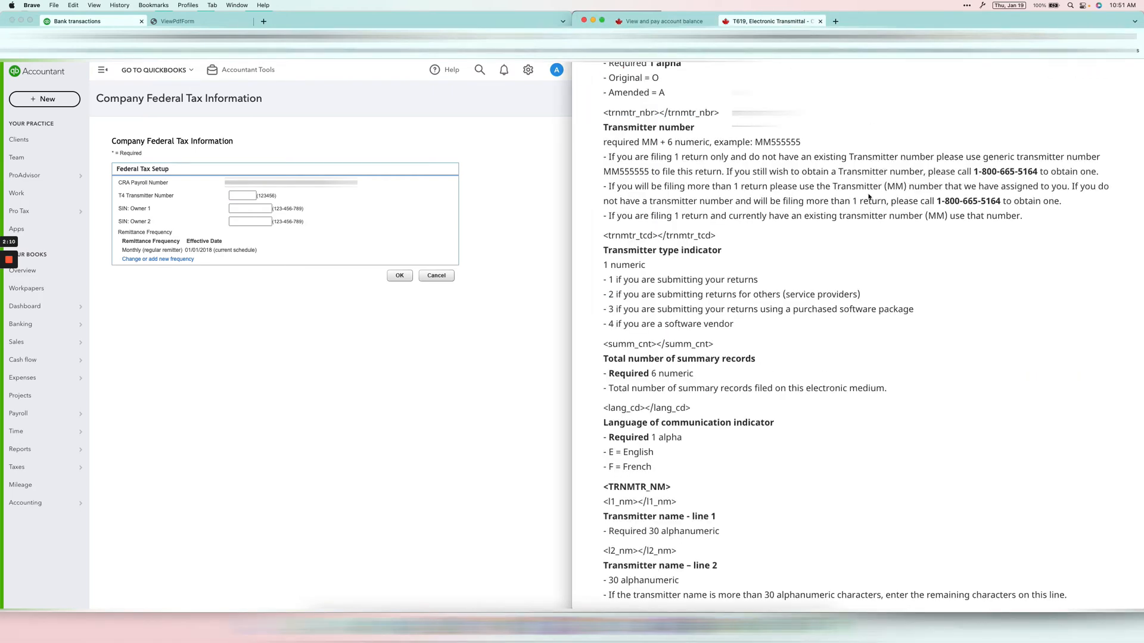
left_click_drag(975, 172, 1040, 173)
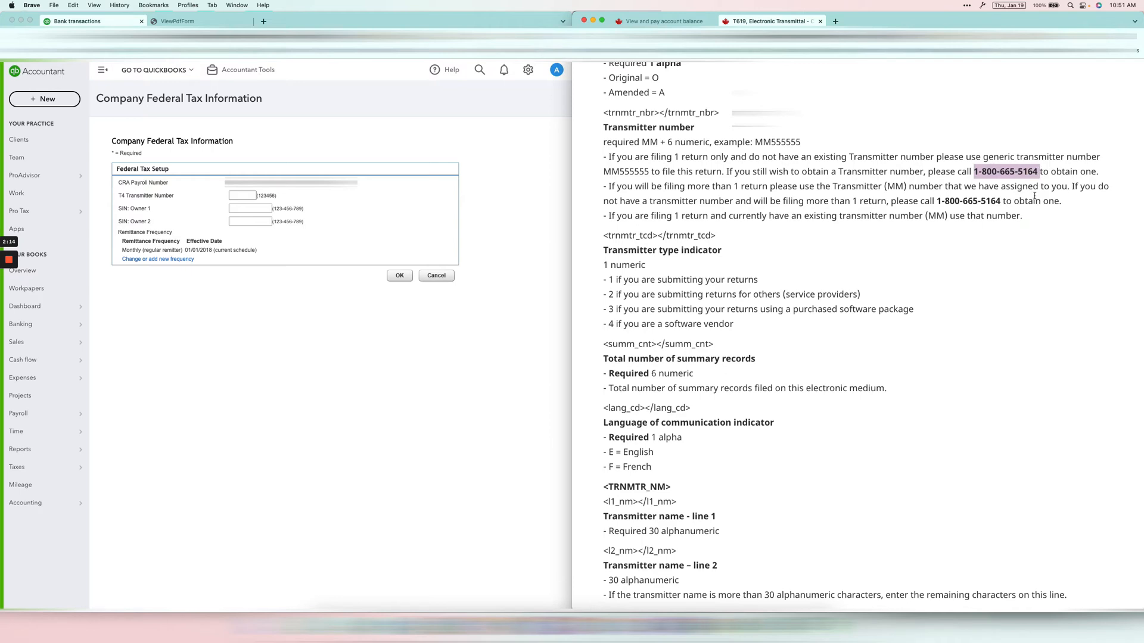
left_click(1034, 196)
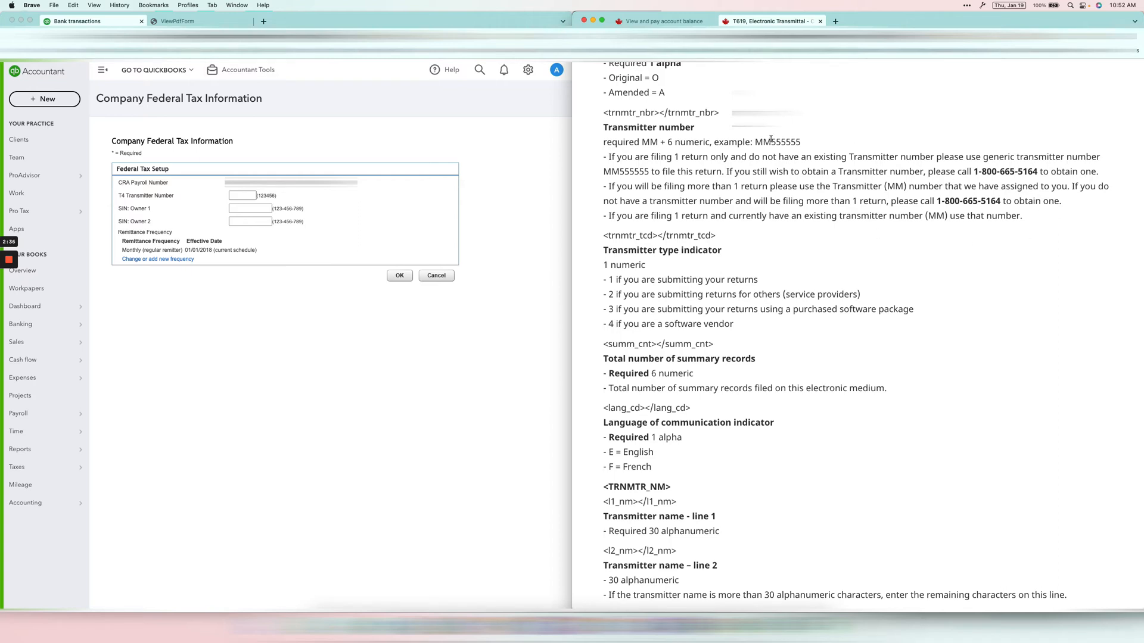
left_click_drag(771, 140, 808, 144)
left_click(819, 166)
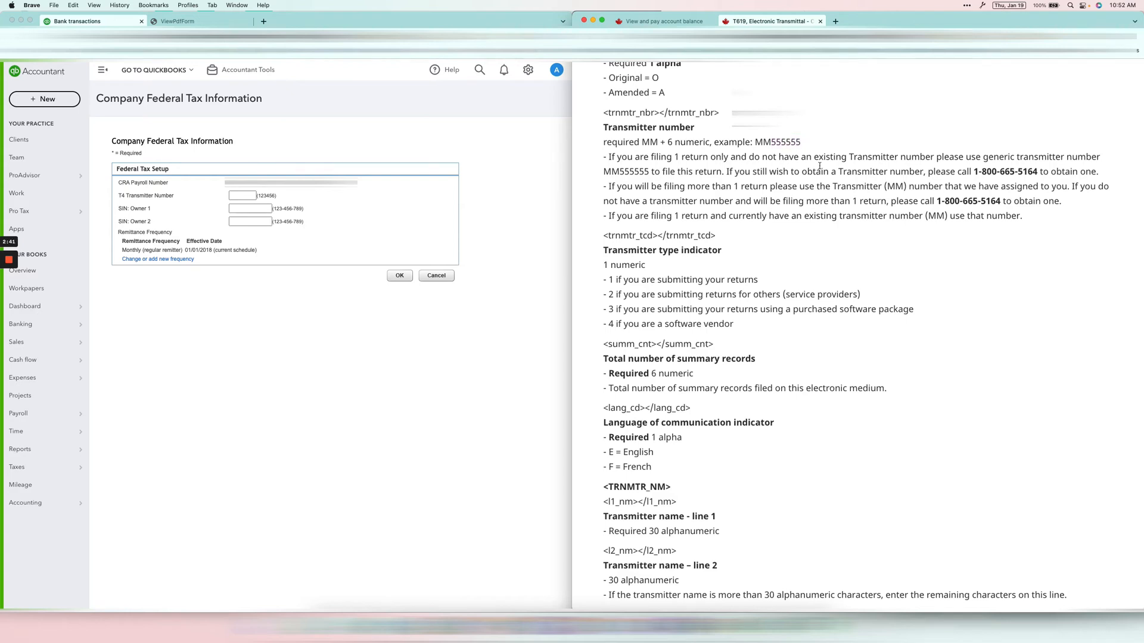
- Enter the six-digit T4 transmitter number in the company federal tax information and save it
left_click(254, 197)
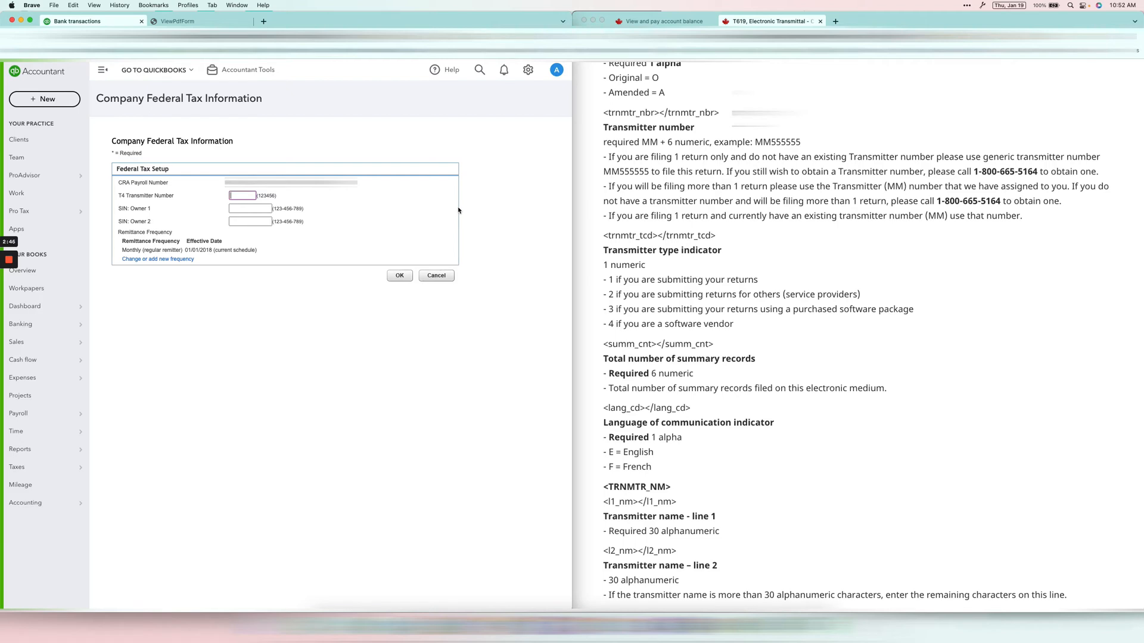
type("555555")
mouse_move(7, 261)
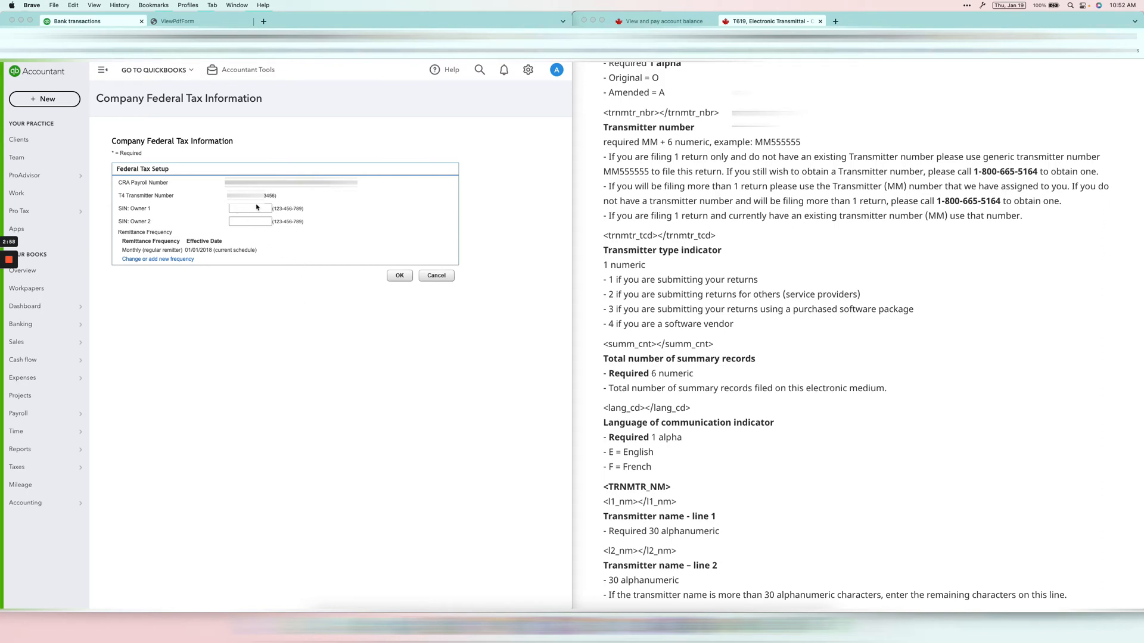
left_click(402, 277)
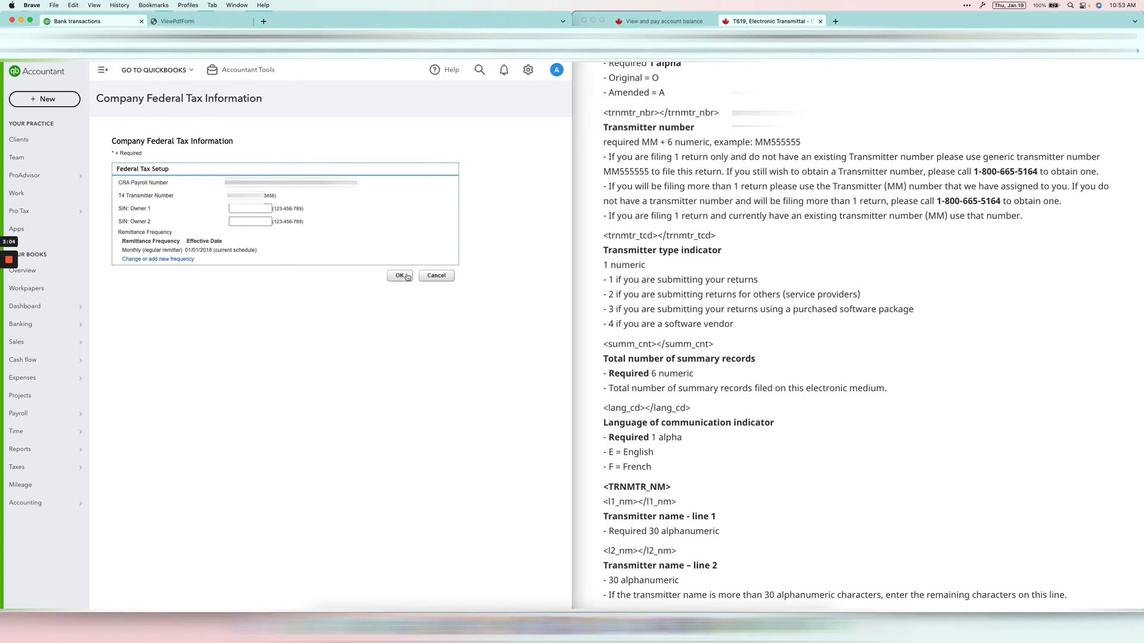
left_click(407, 276)
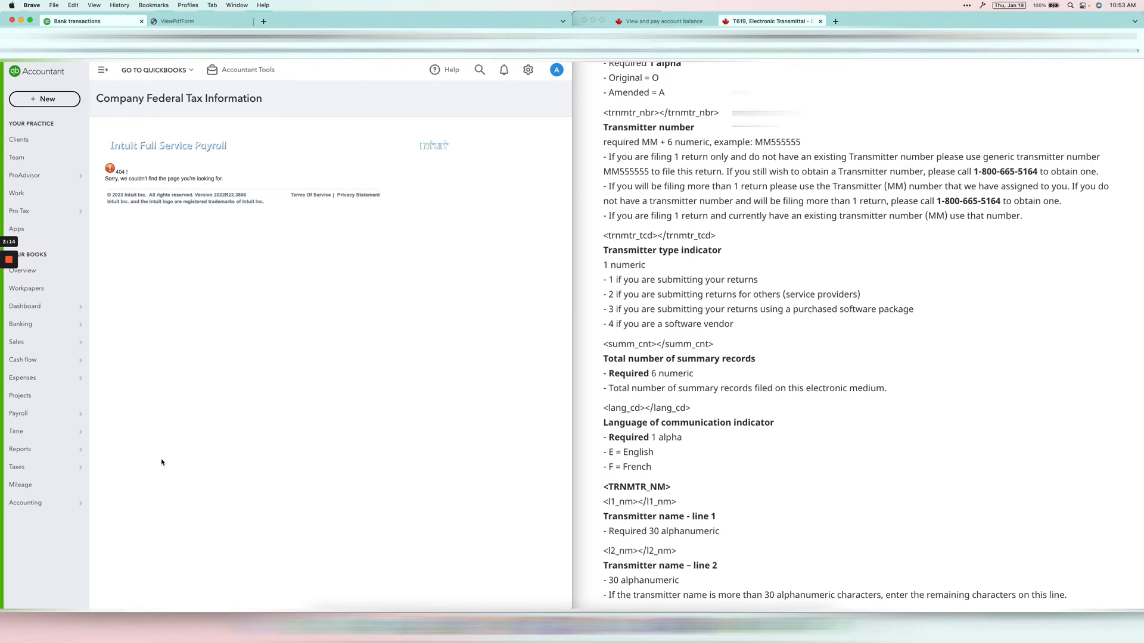
- Submit the 2022 employer copy of T4 slips from the payroll year-end forms and export the T4 file as XML
mouse_move(72, 468)
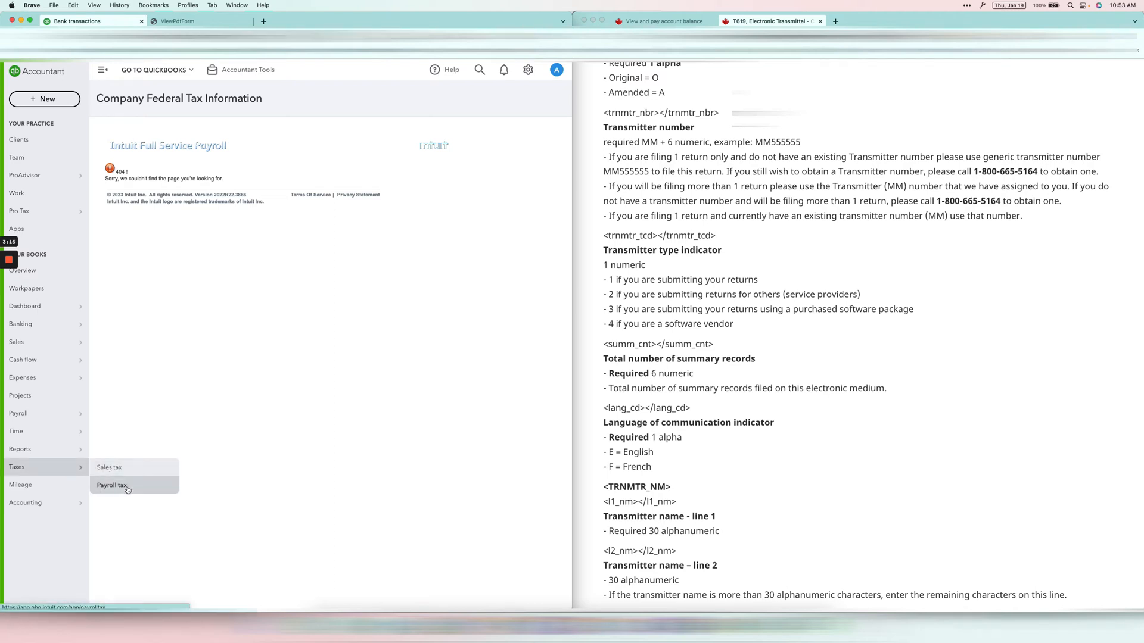
left_click(127, 489)
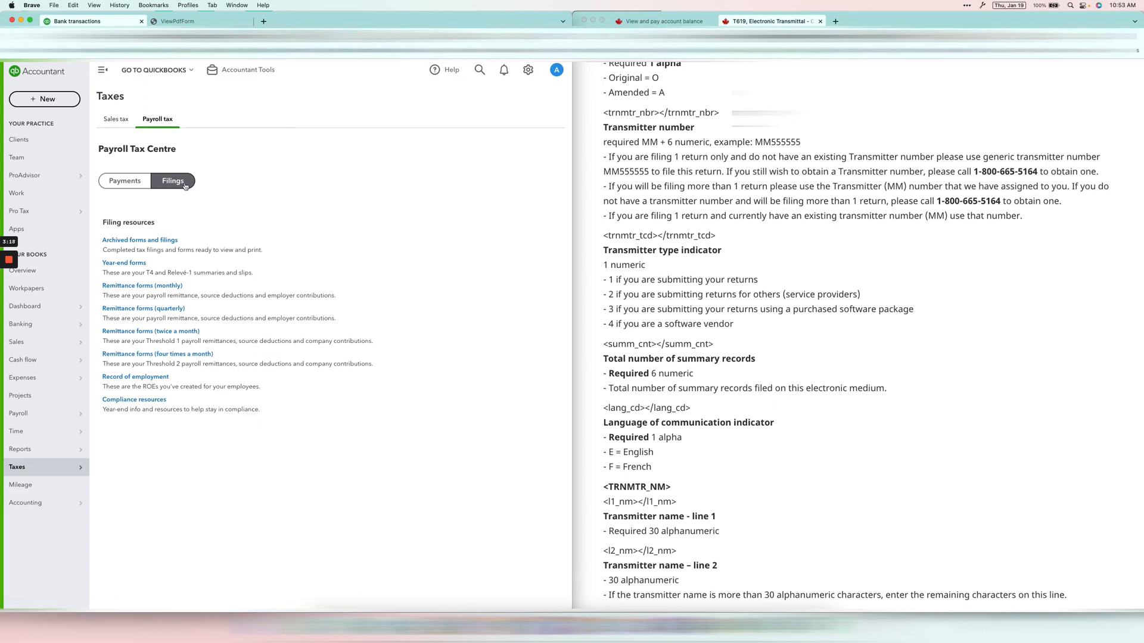
left_click(127, 264)
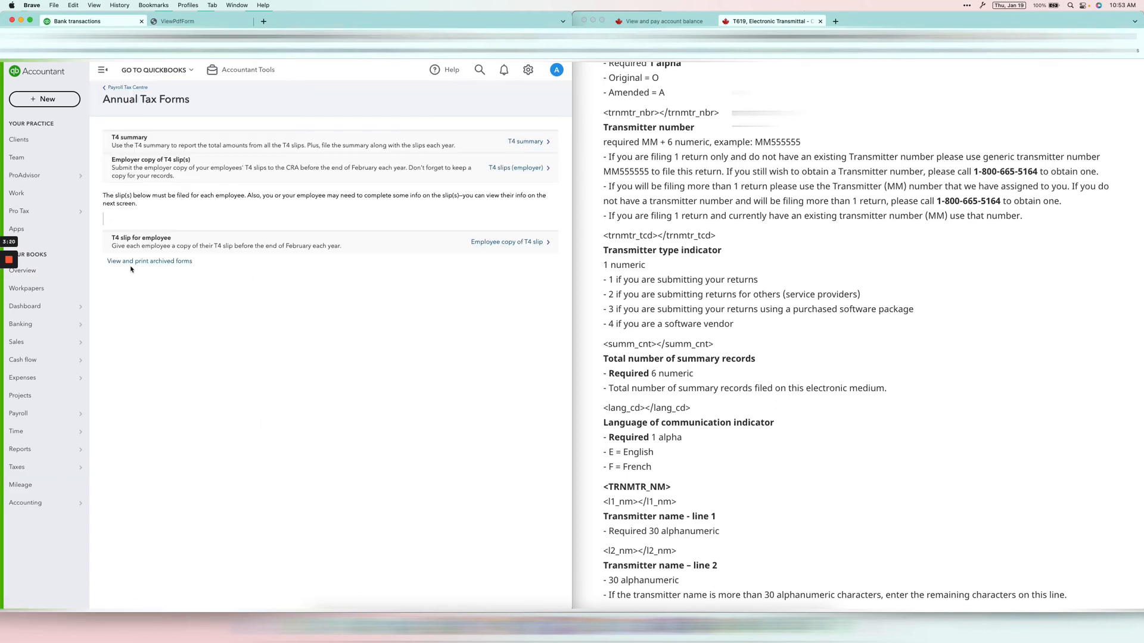
left_click(522, 170)
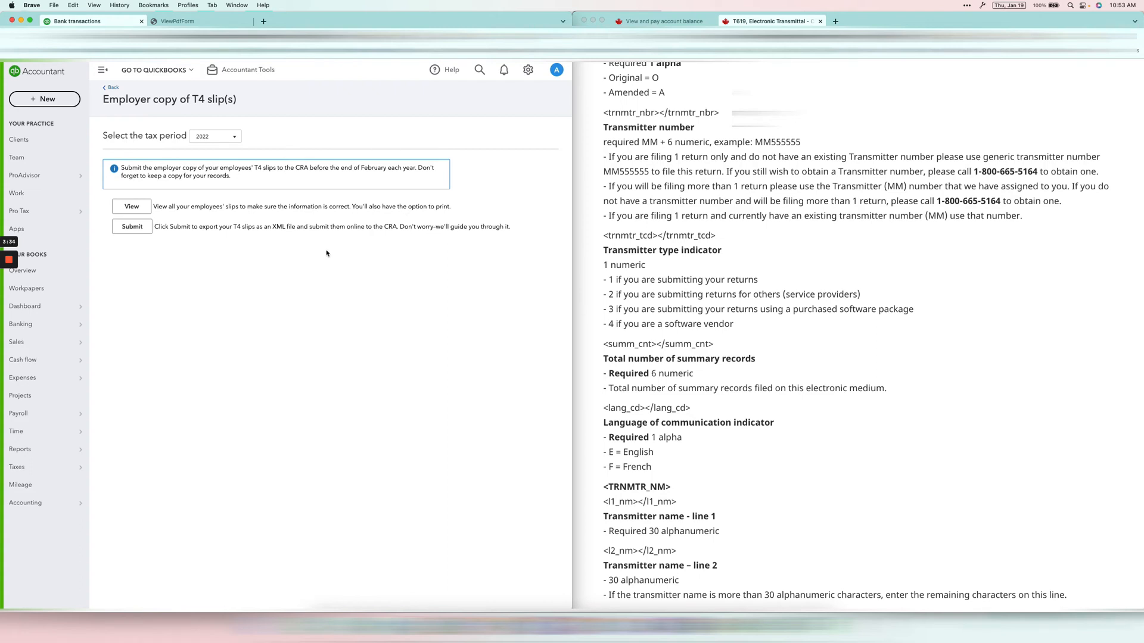
left_click(133, 228)
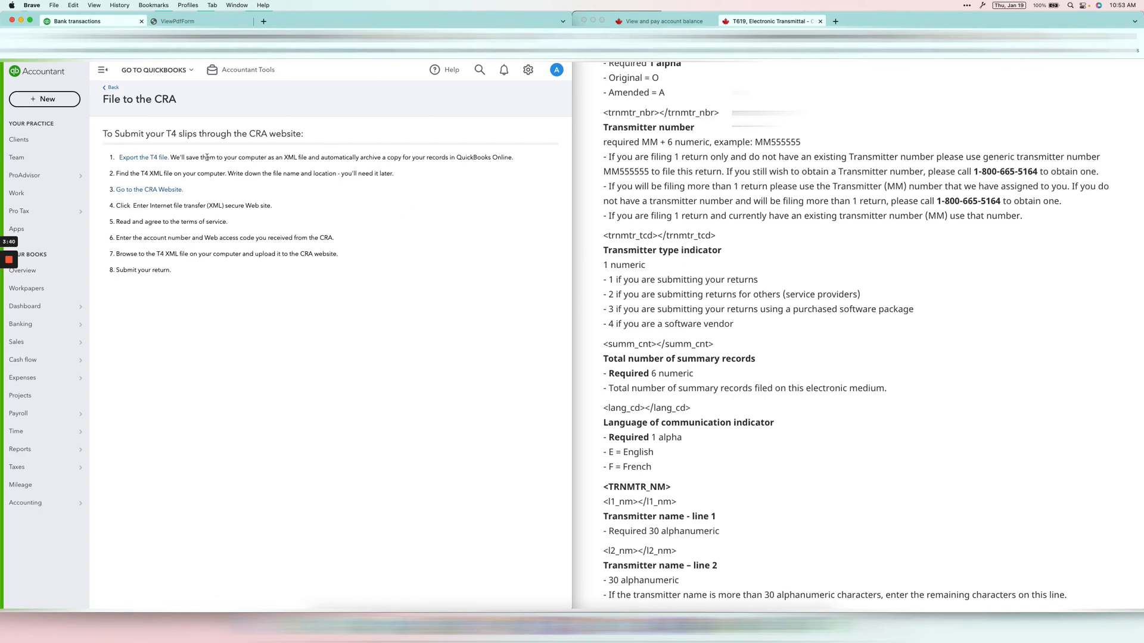
left_click(157, 158)
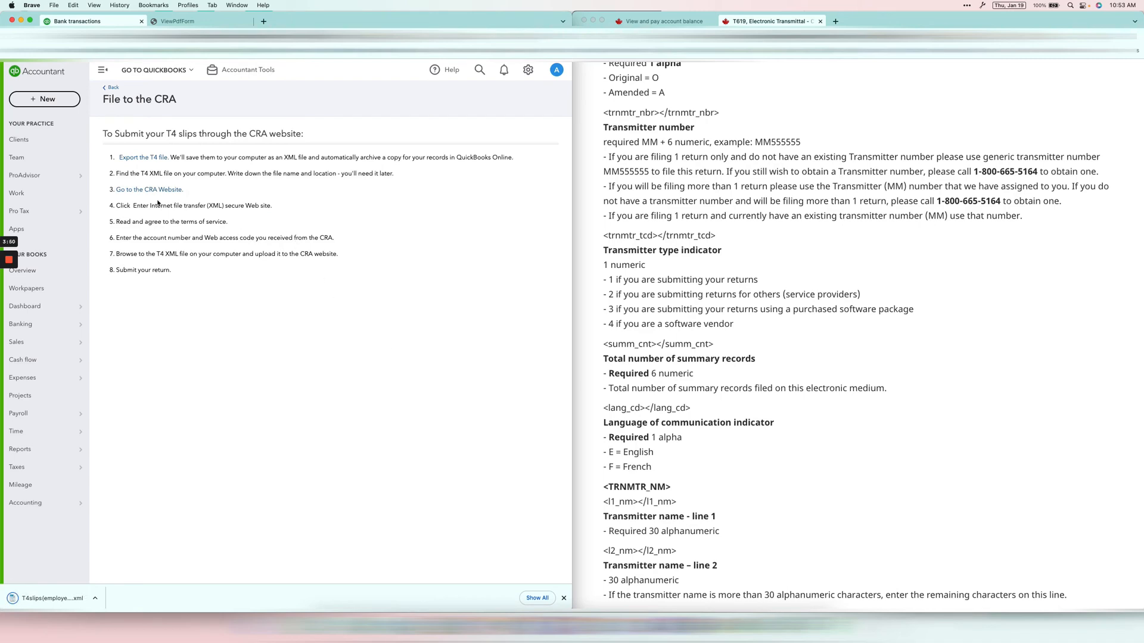
- In the CRA payroll account, start filing a return through the Internet file transfer application
left_click(823, 224)
left_click(689, 23)
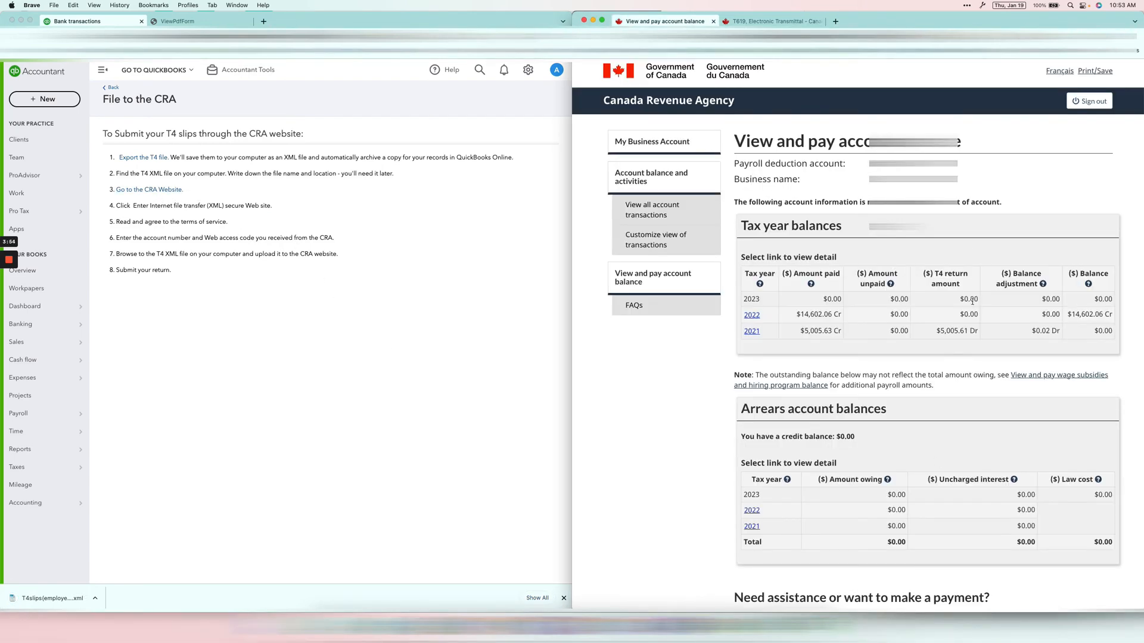
scroll(957, 252, "down", 1)
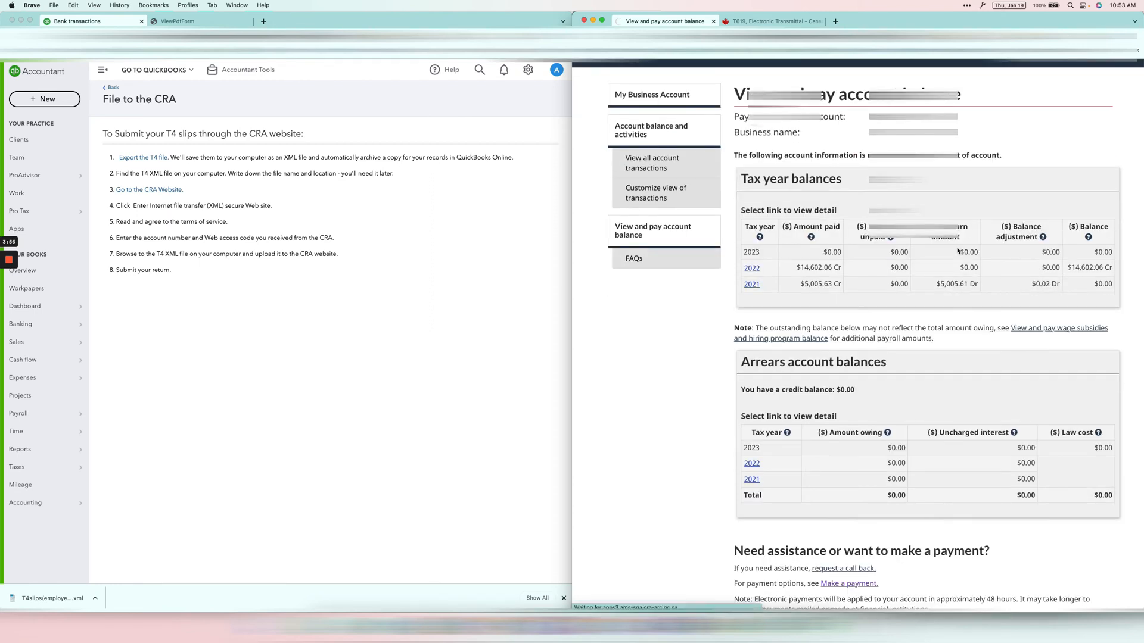
key("super+Left")
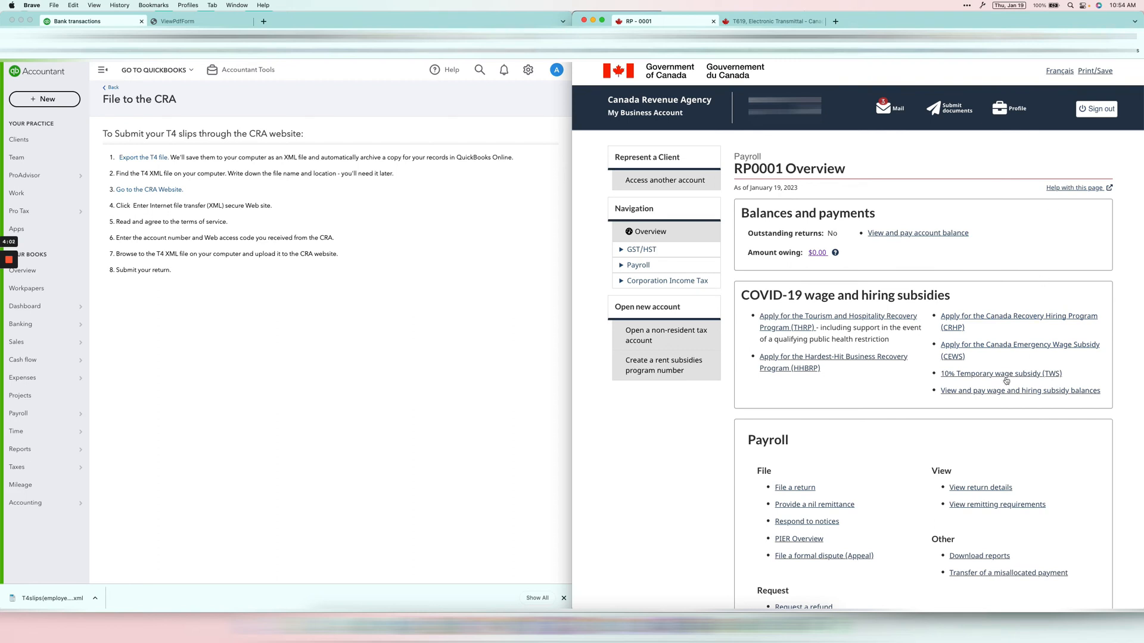
left_click(792, 488)
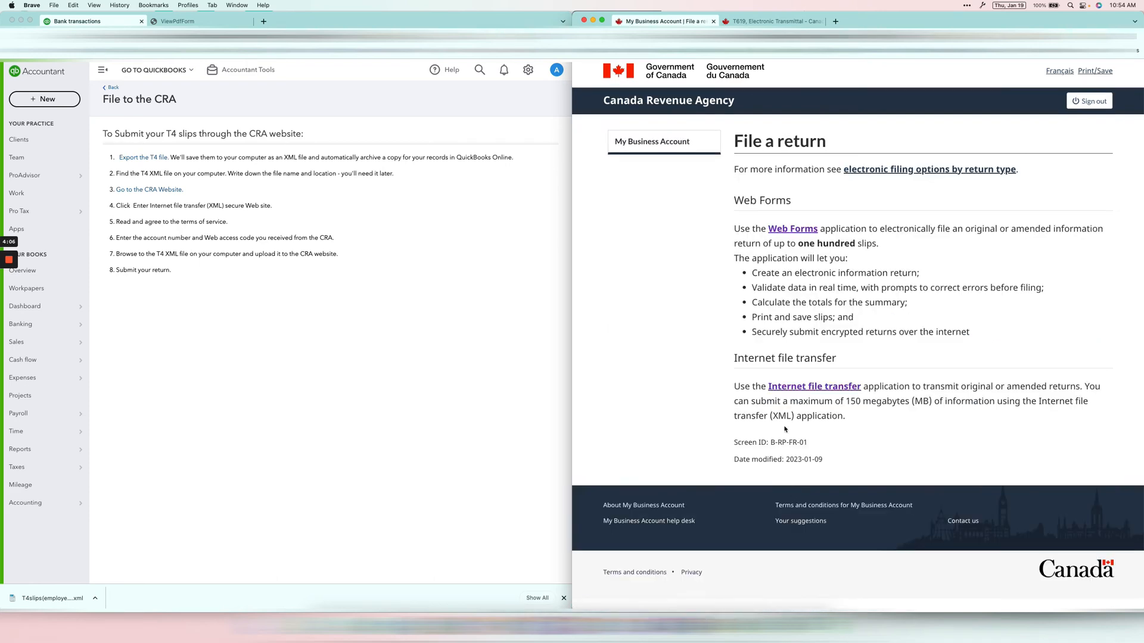
left_click(799, 393)
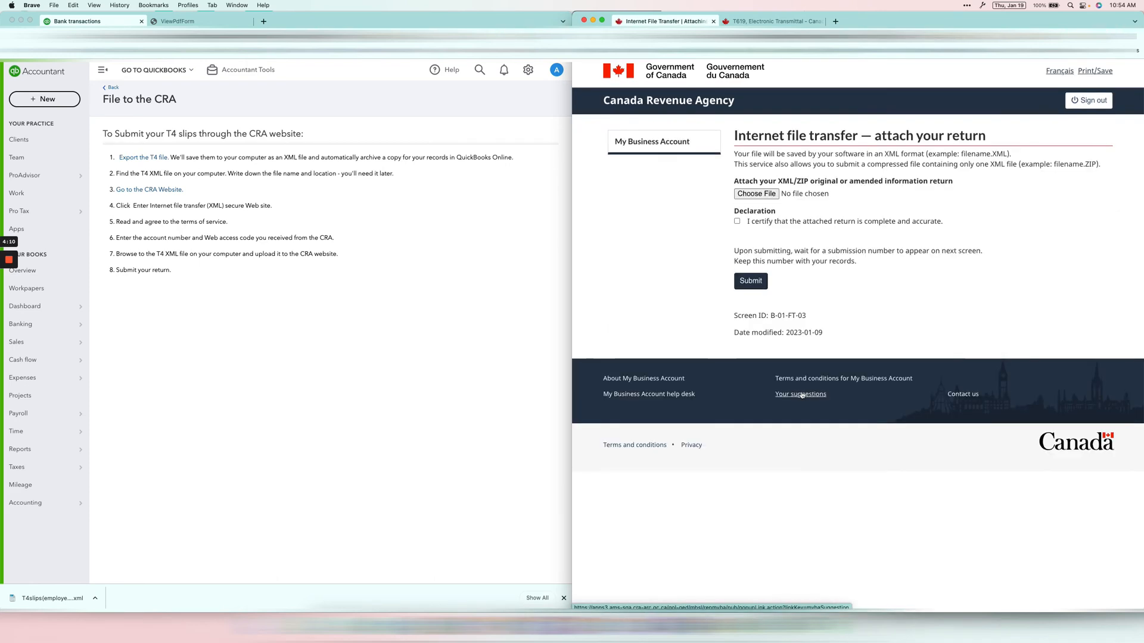
- Attach the exported 2022 T4 slips XML file from Downloads, certify the return as complete and accurate, and submit it
left_click(756, 193)
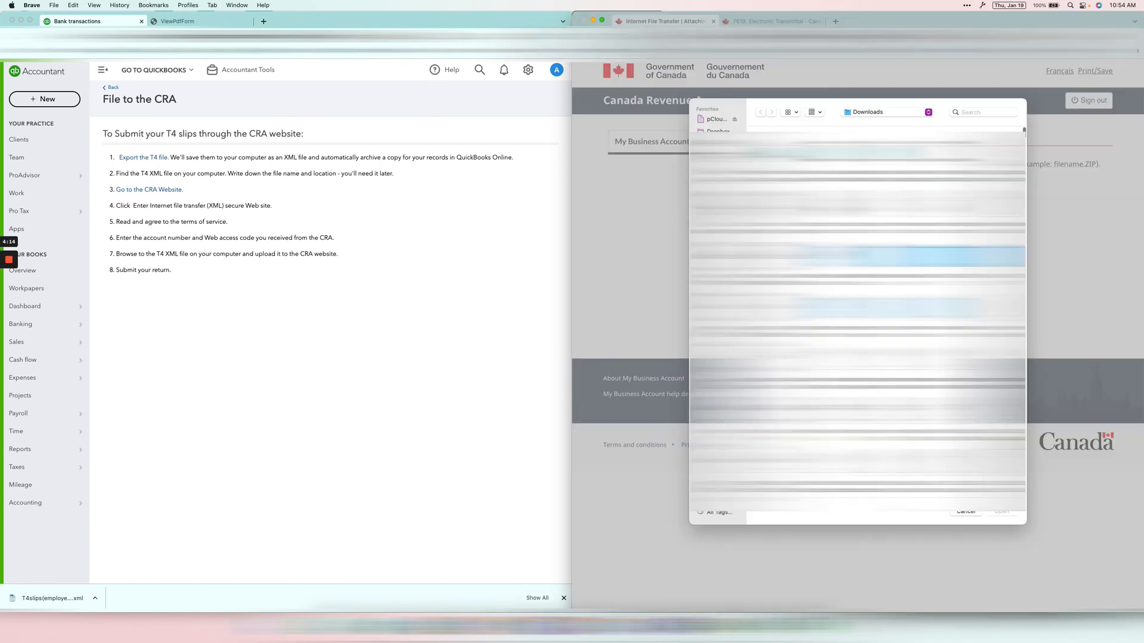
left_click(776, 162)
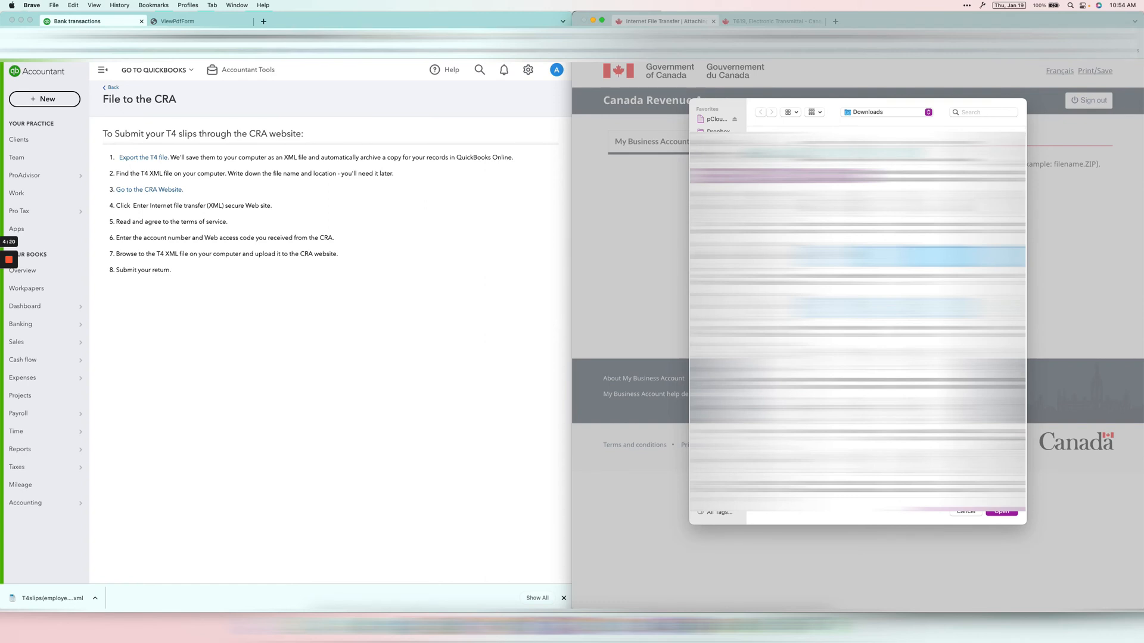
double_click(787, 153)
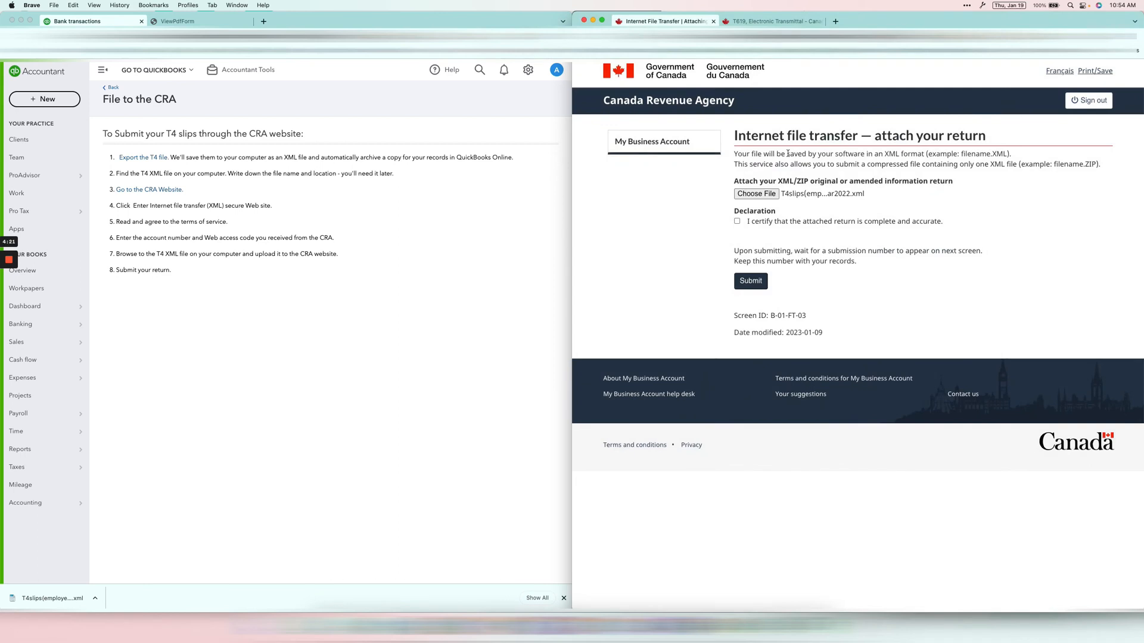
left_click(781, 224)
left_click(750, 282)
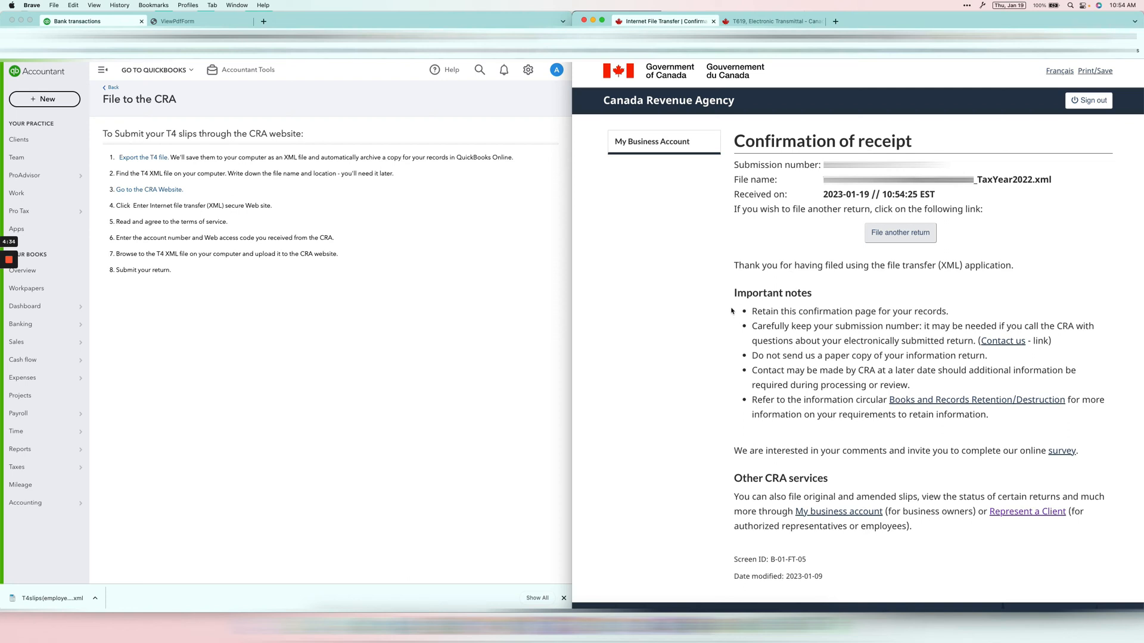
- Capture a screenshot of the full confirmation of receipt page for the records and start filing another return
key("super+shift+4")
left_click_drag(573, 60, 1142, 603)
left_click(900, 232)
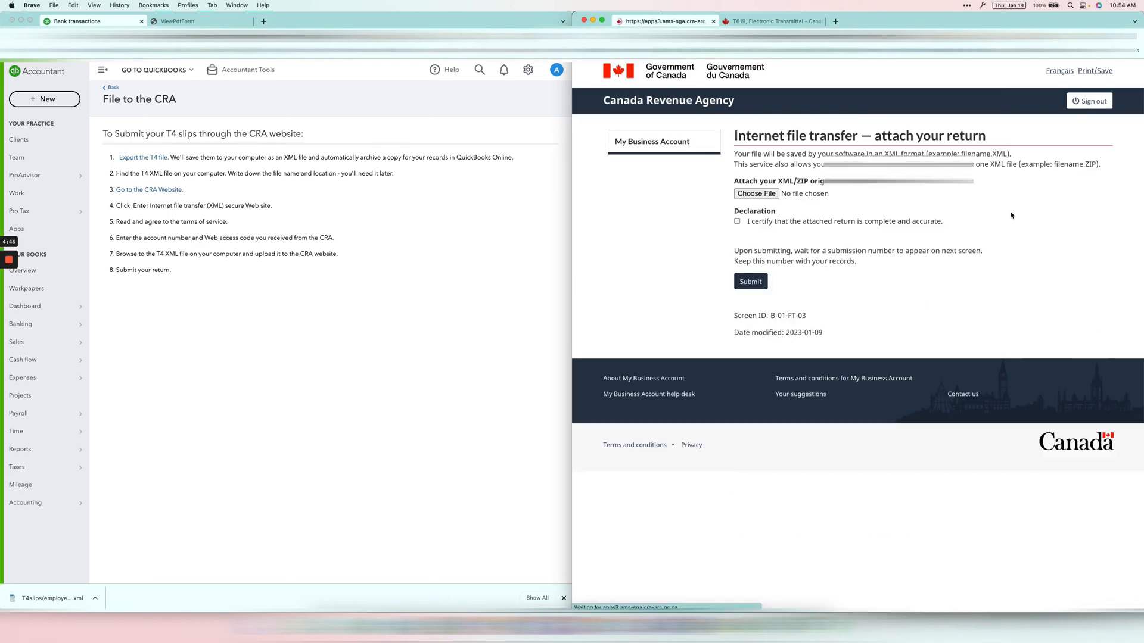
- Return to My Business Account and view the return details of the RP0001 payroll account to check the returns on file
left_click(654, 140)
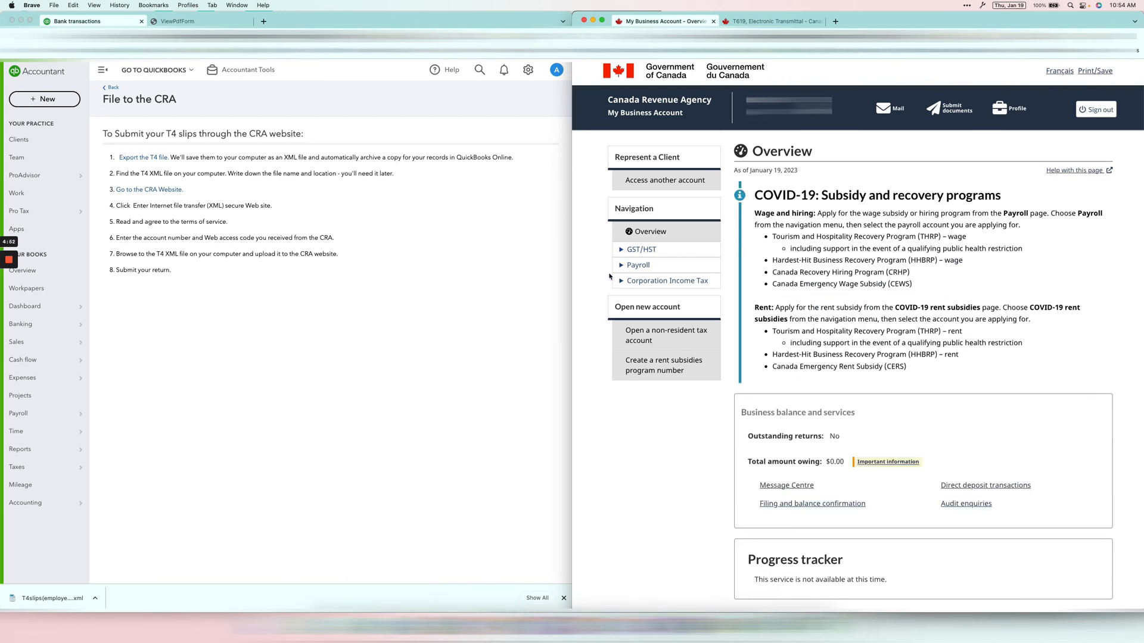
left_click(638, 265)
left_click(706, 284)
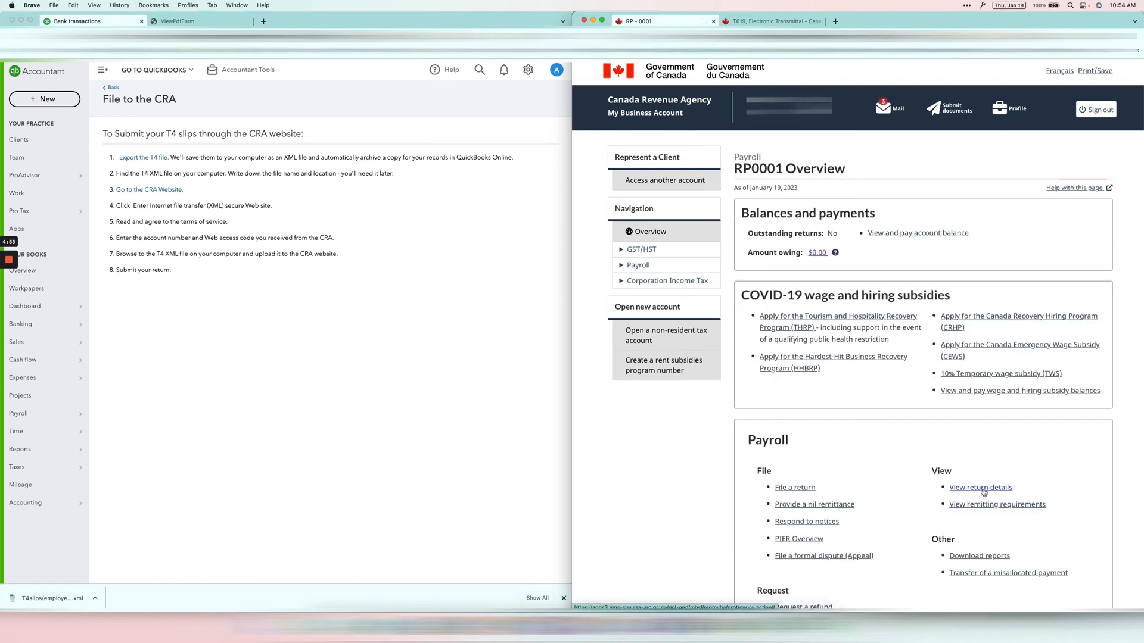
left_click(982, 489)
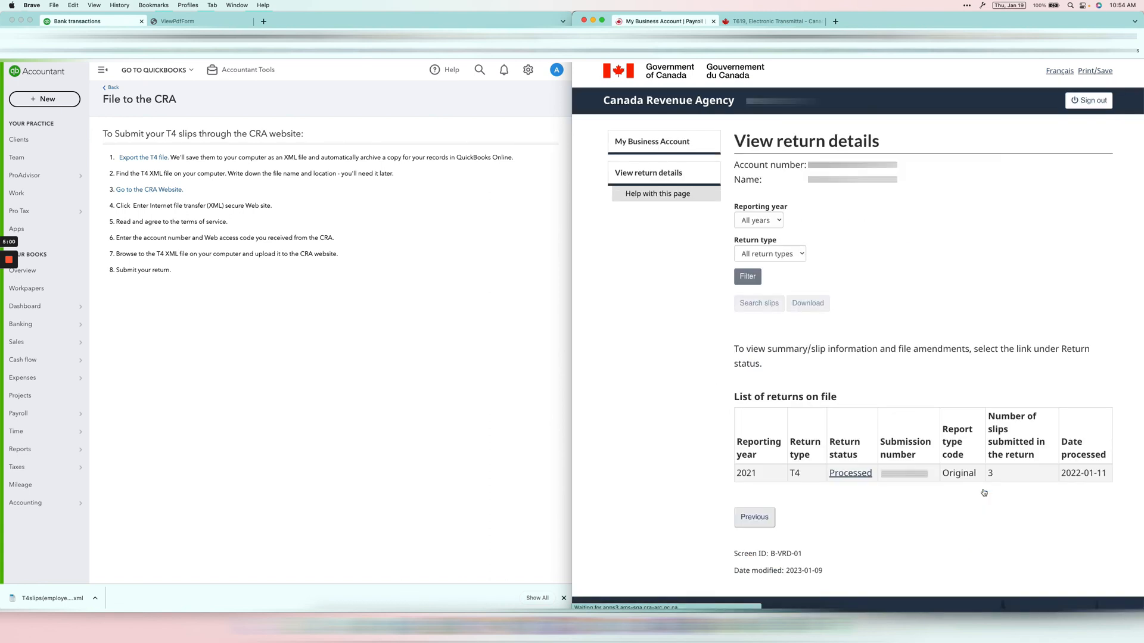